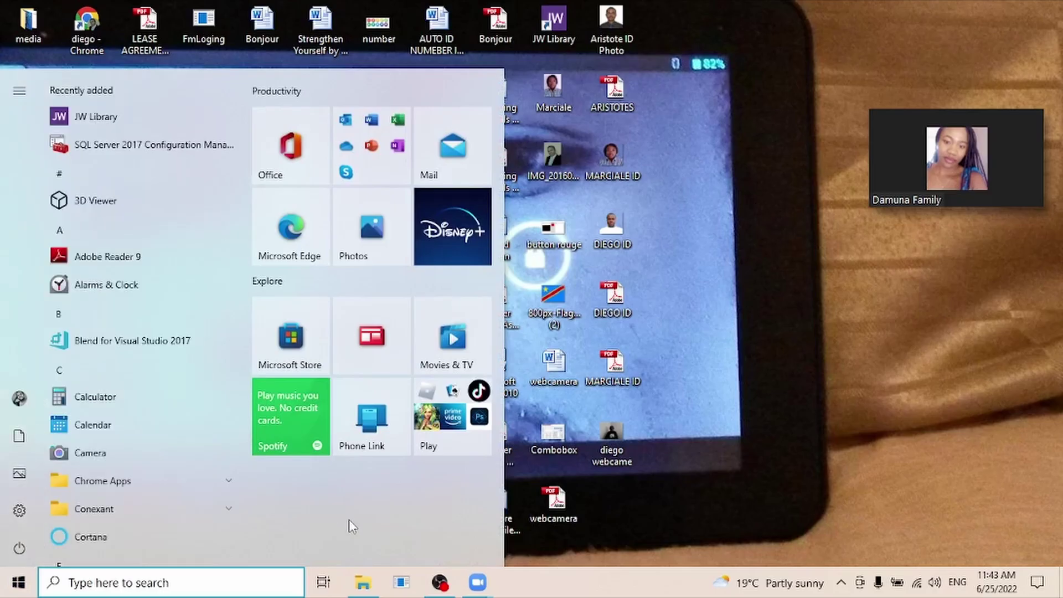
- Launch Windows Camera, review its settings (Pro mode off, 0.9MP photo, 720p 30fps video), then close it
left_click(92, 454)
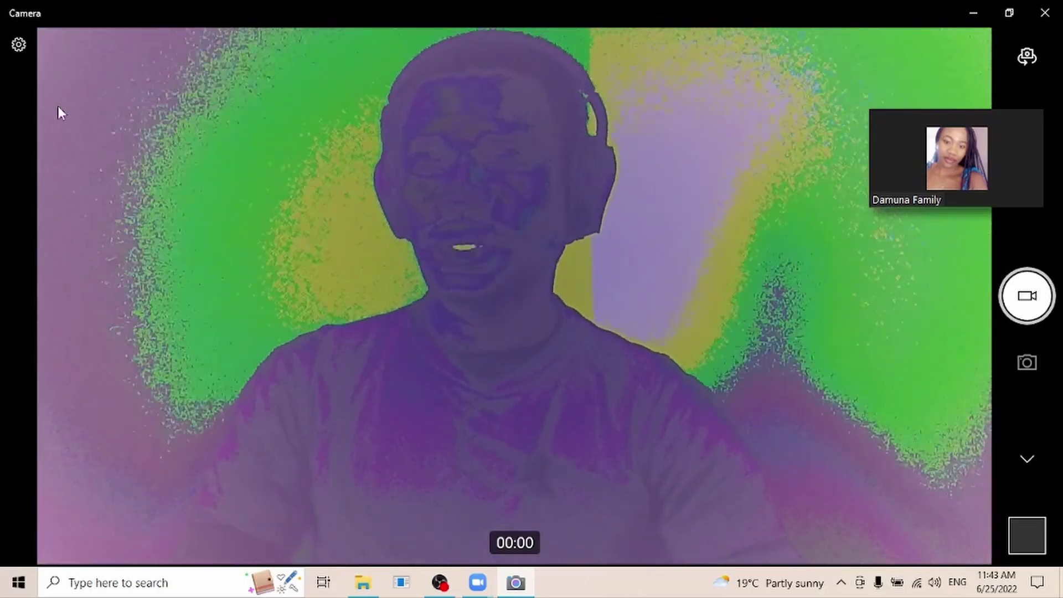
left_click(18, 48)
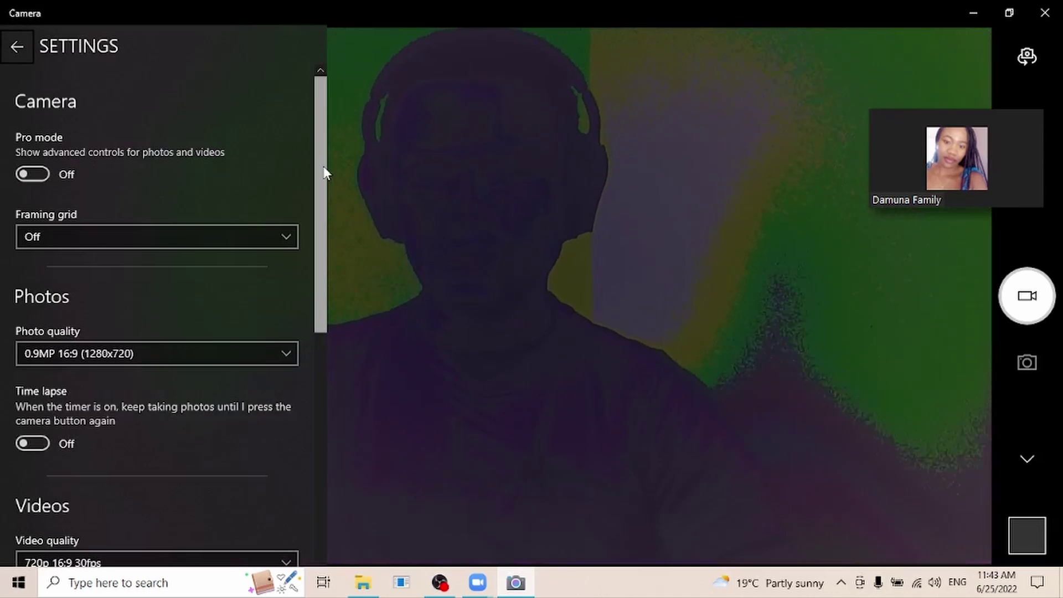
mouse_move(324, 172)
left_mouse_down()
mouse_move(325, 414)
mouse_move(311, 370)
mouse_move(327, 260)
mouse_move(314, 164)
left_mouse_up()
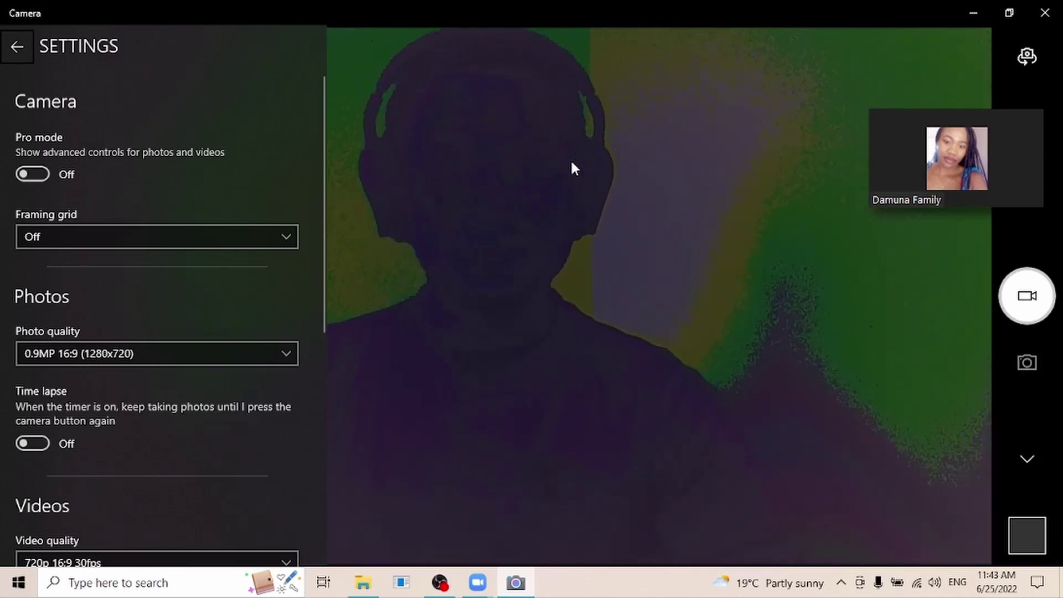
key("alt+F4")
- Restore the Zoom meeting to full screen, start your video, and switch its camera to Rapoo Camera
left_click(1025, 191)
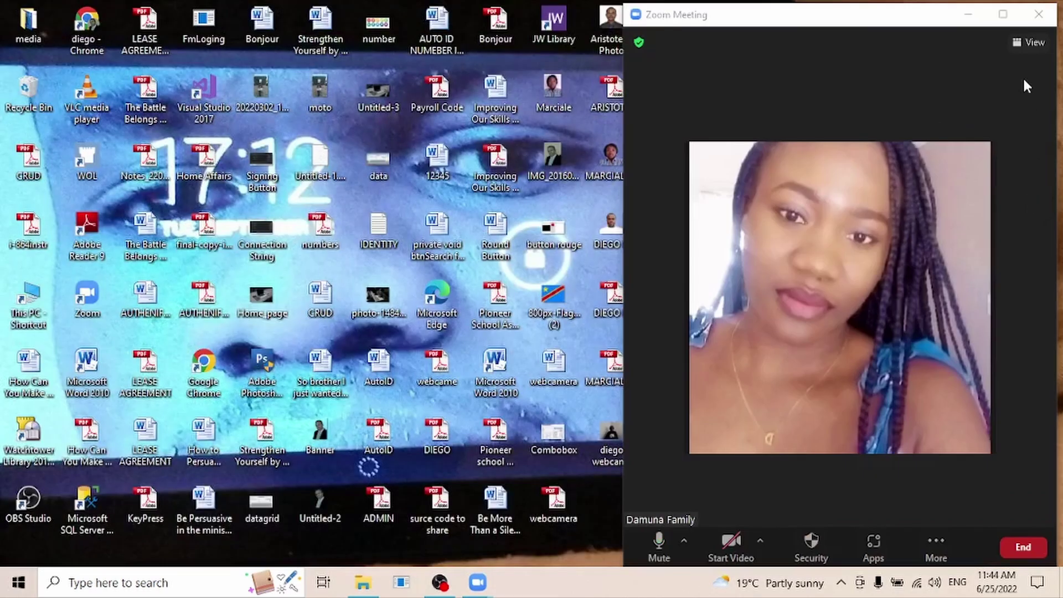
left_click(1003, 14)
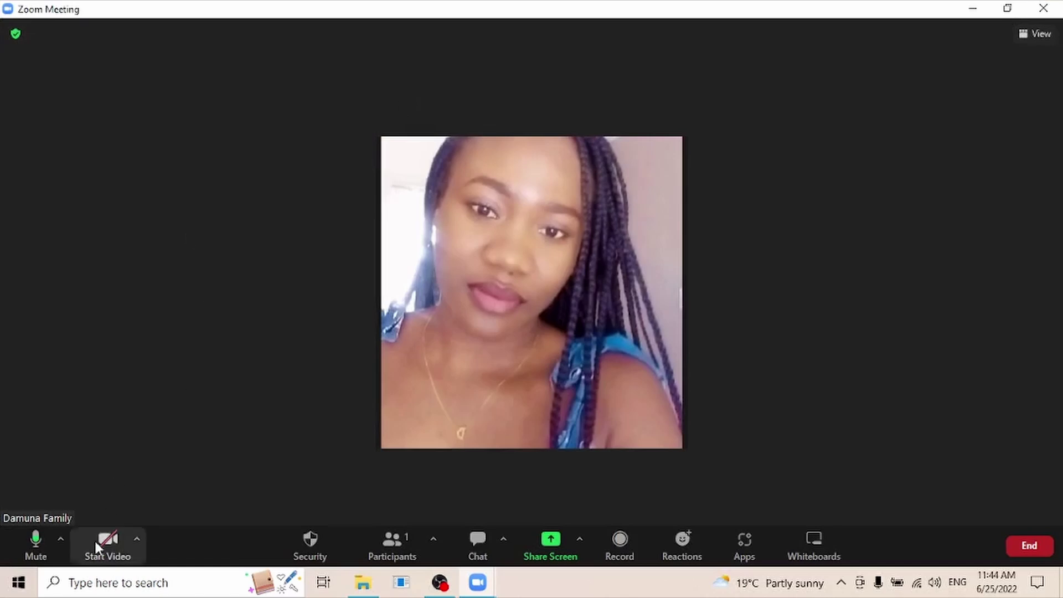
left_click(108, 548)
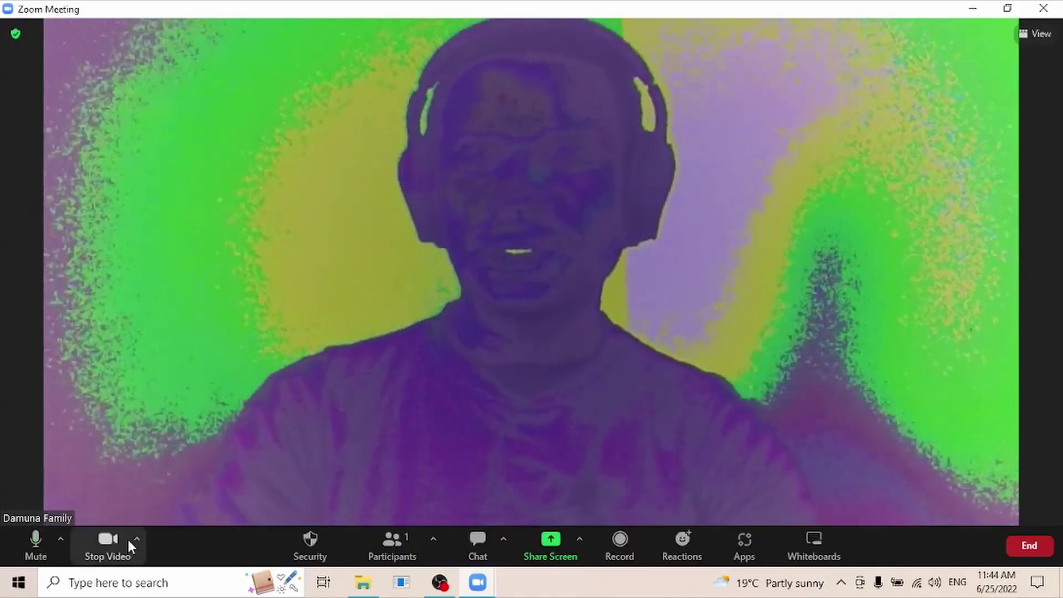
left_click(136, 540)
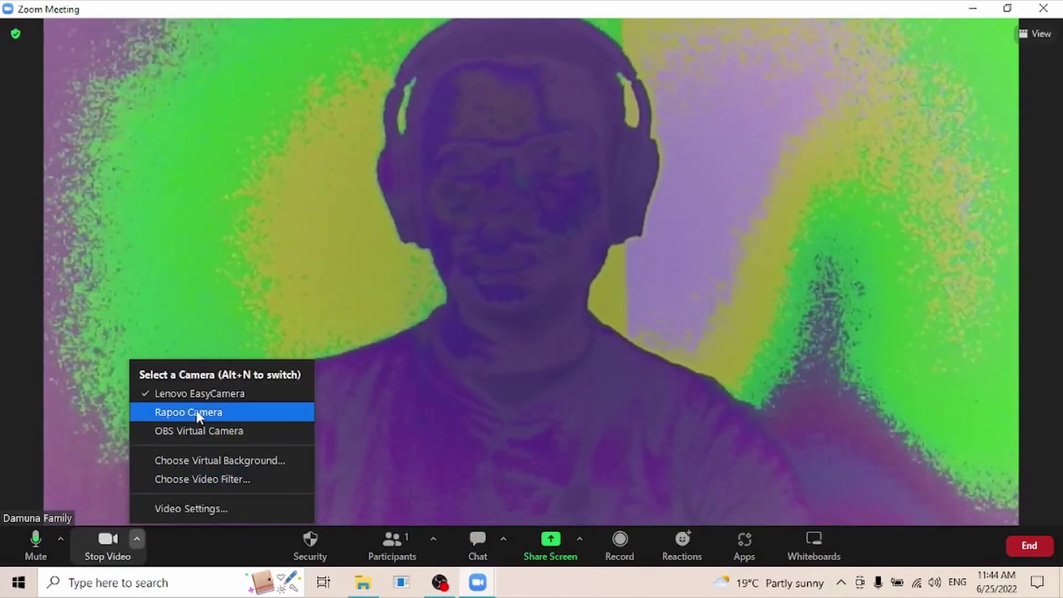
left_click(212, 414)
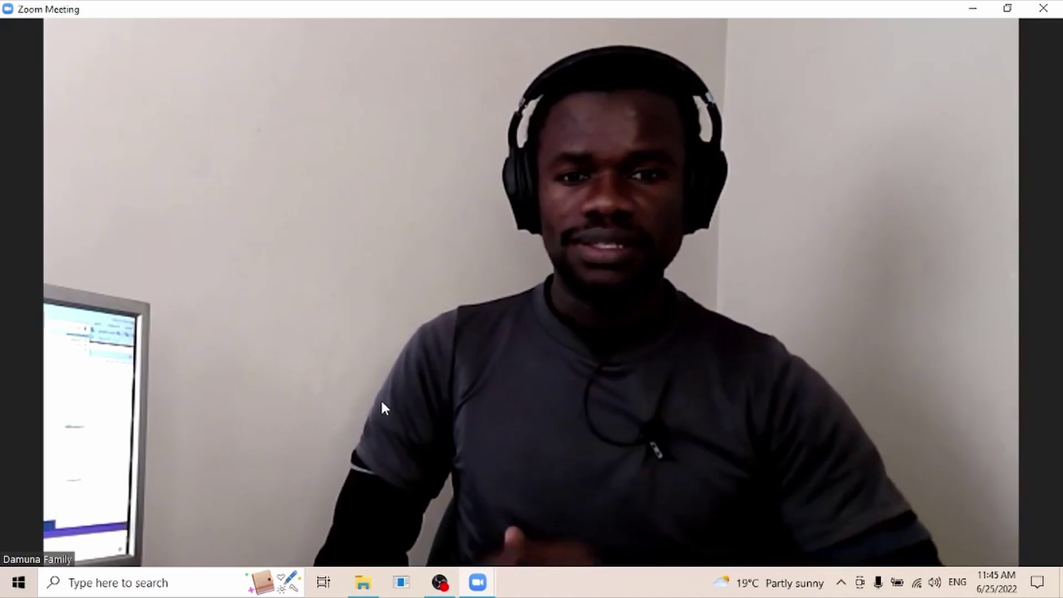
- Stop your video in the Zoom meeting so your profile photo replaces the webcam feed
mouse_move(256, 271)
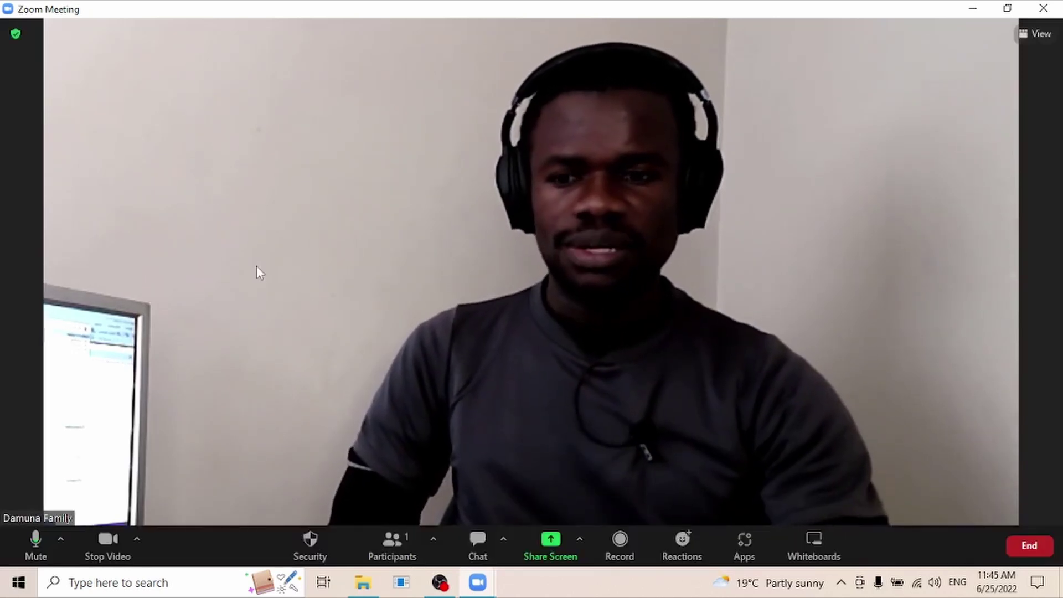
left_click(105, 540)
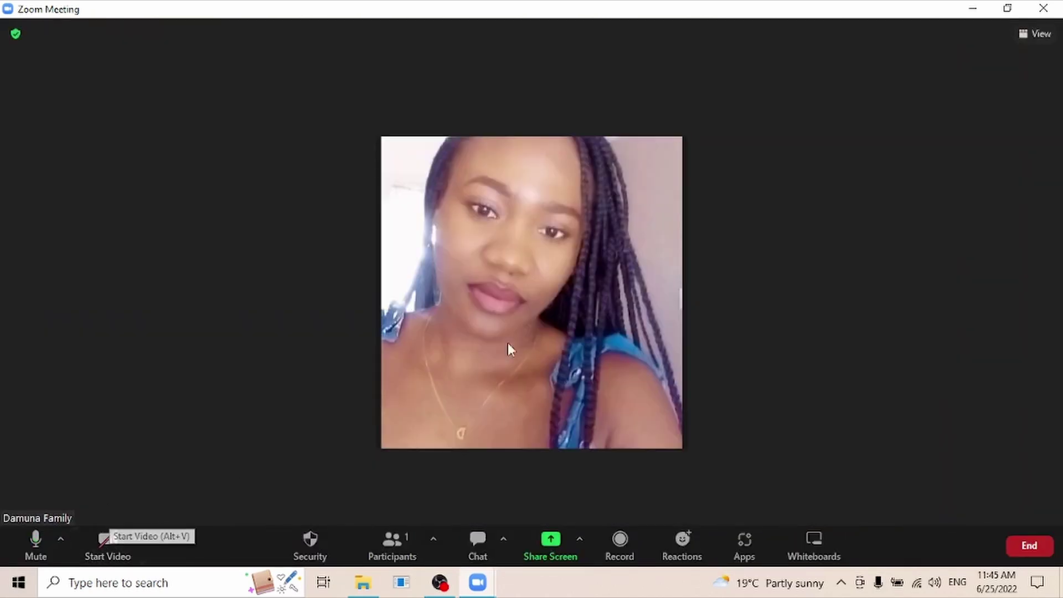
- Minimize the Zoom meeting window to a floating video thumbnail
left_click(975, 10)
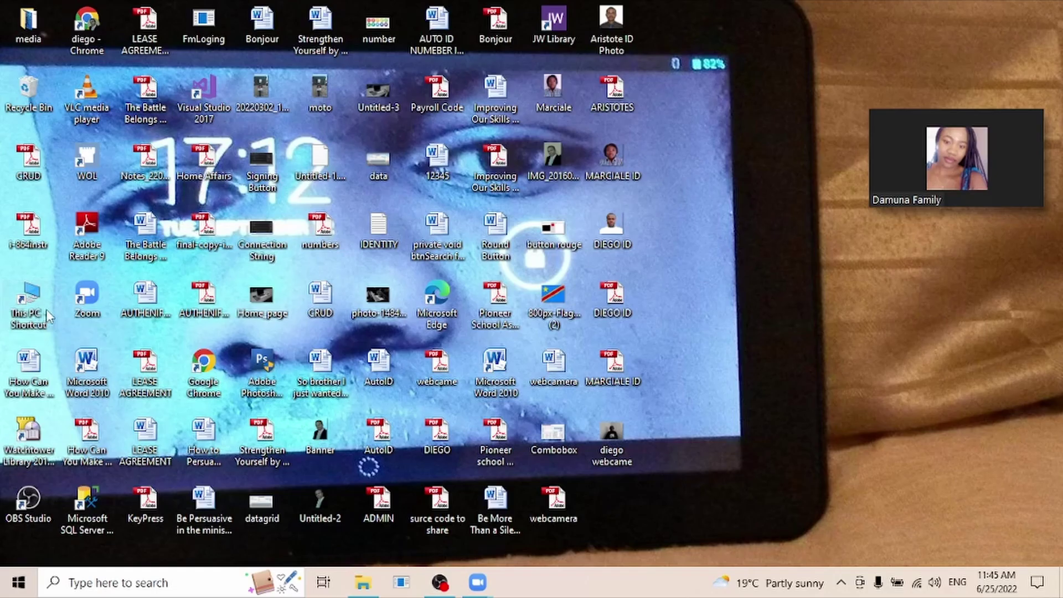
- Open Device Manager full screen via This PC's Properties in a maximized File Explorer
double_click(29, 302)
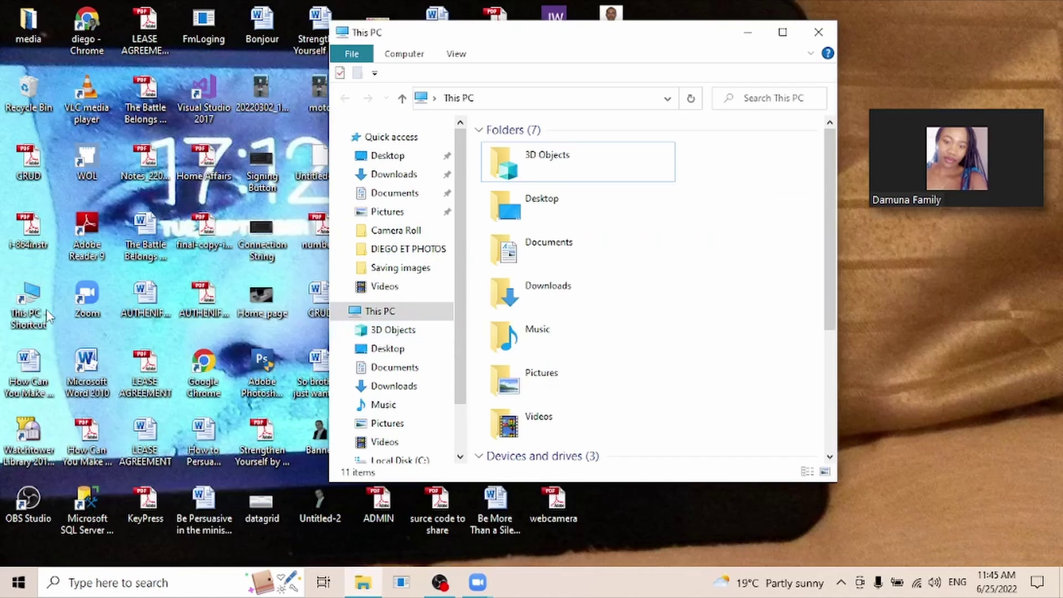
double_click(638, 40)
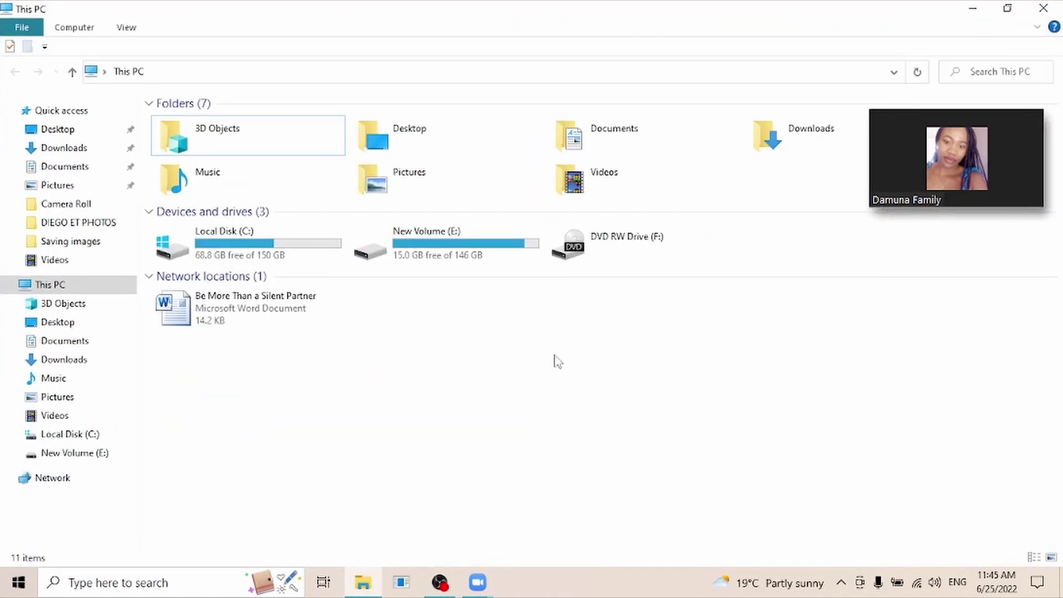
right_click(488, 411)
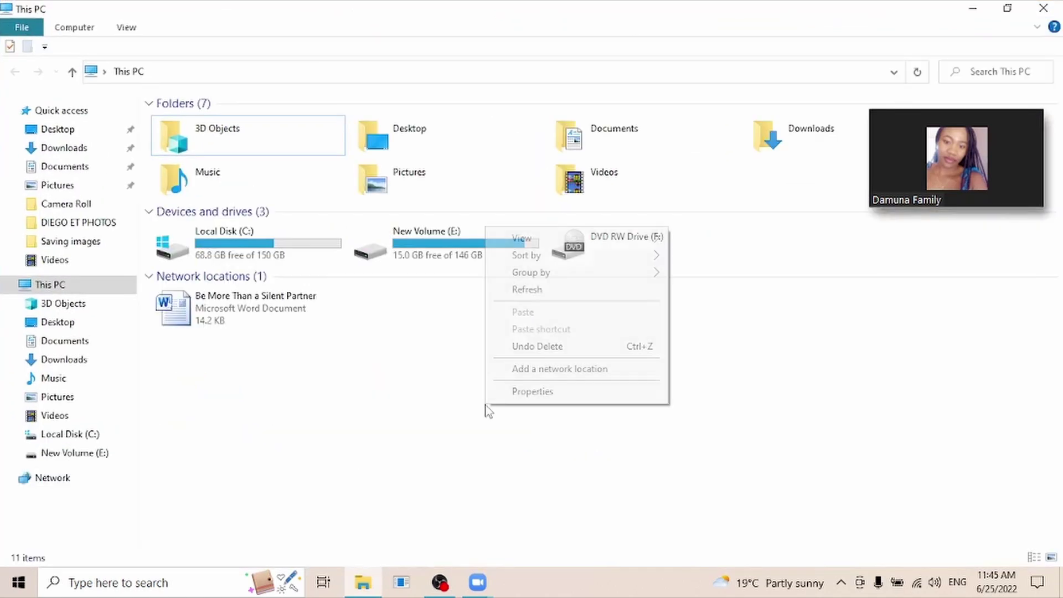
left_click(568, 397)
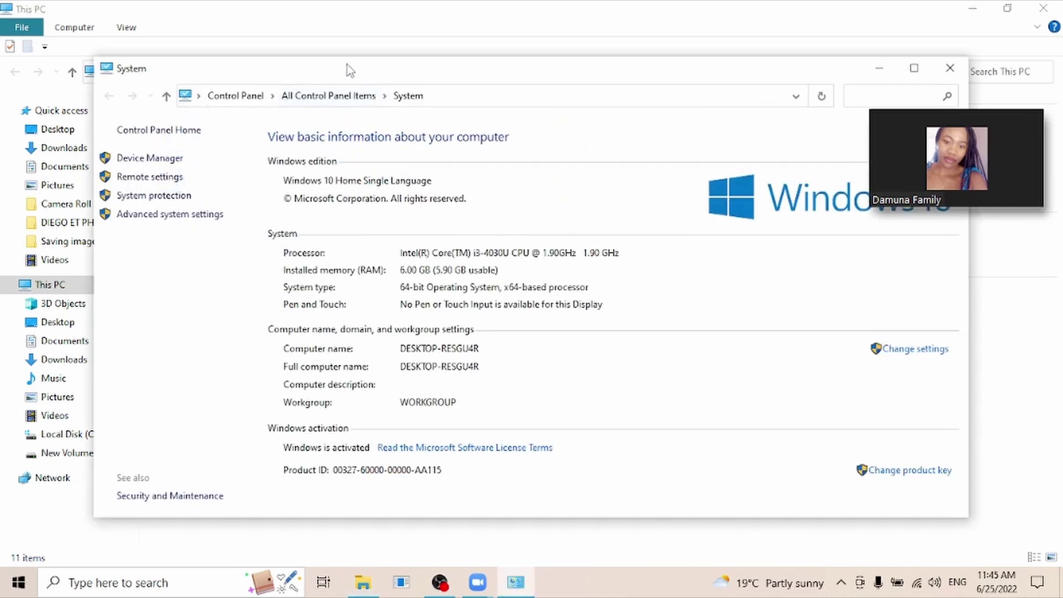
left_click(143, 161)
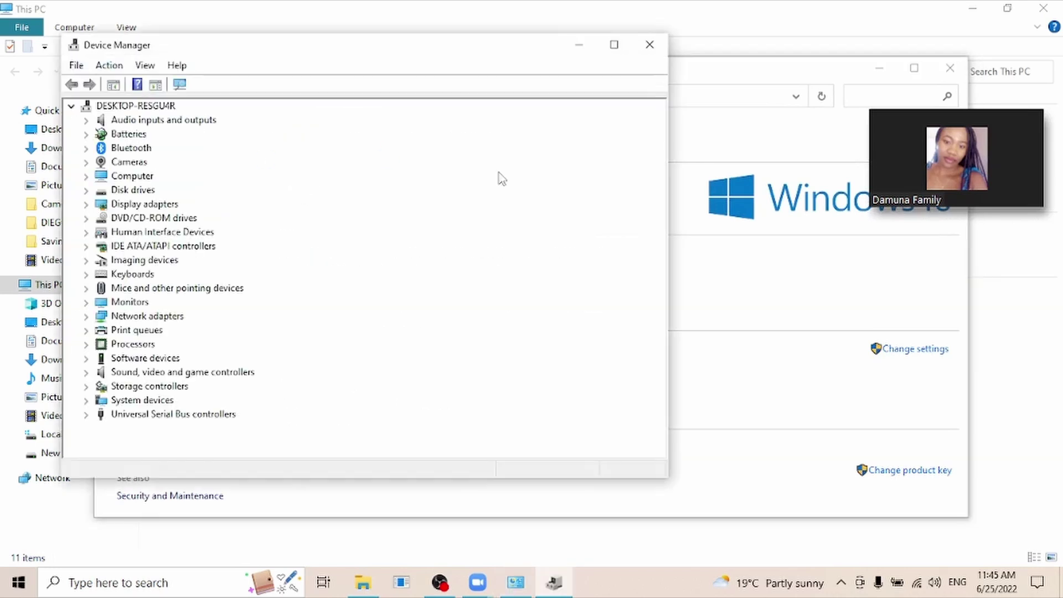
left_click(615, 46)
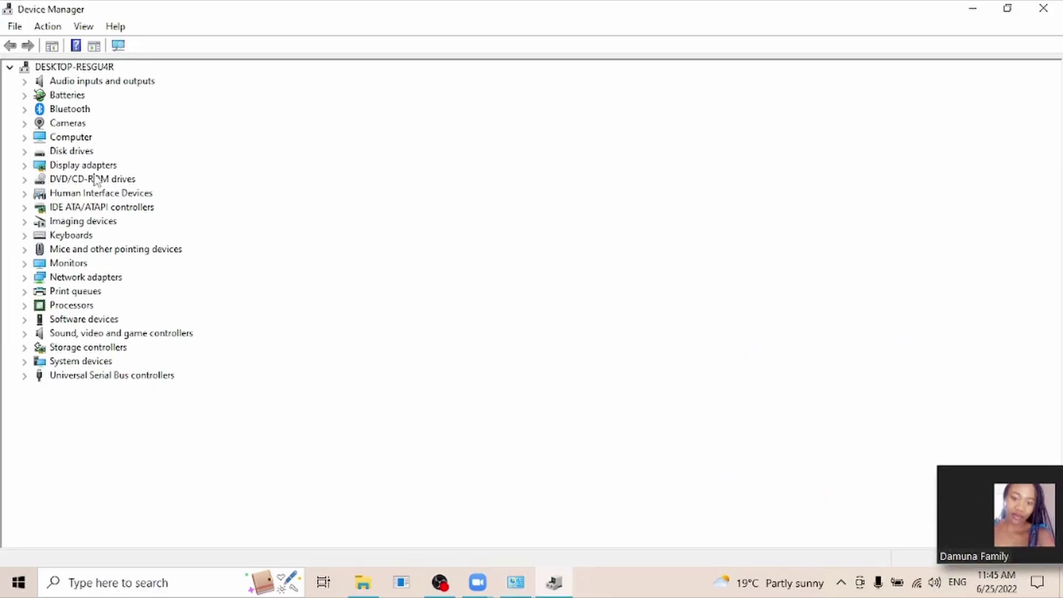
- Expand Cameras to show Rapoo Camera and Imaging devices to show Lenovo EasyCamera
left_click(24, 123)
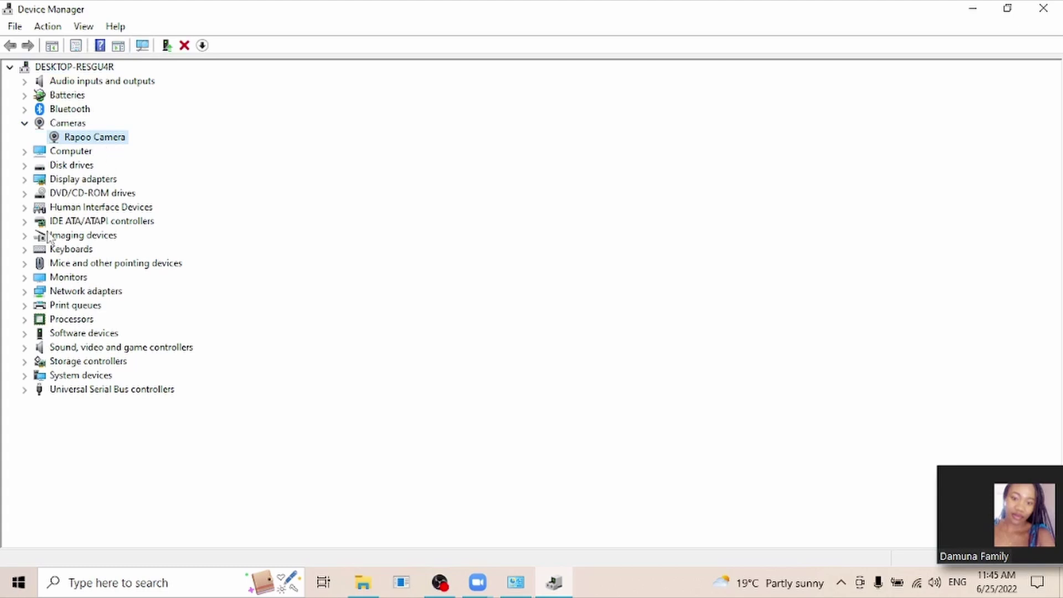
left_click(25, 236)
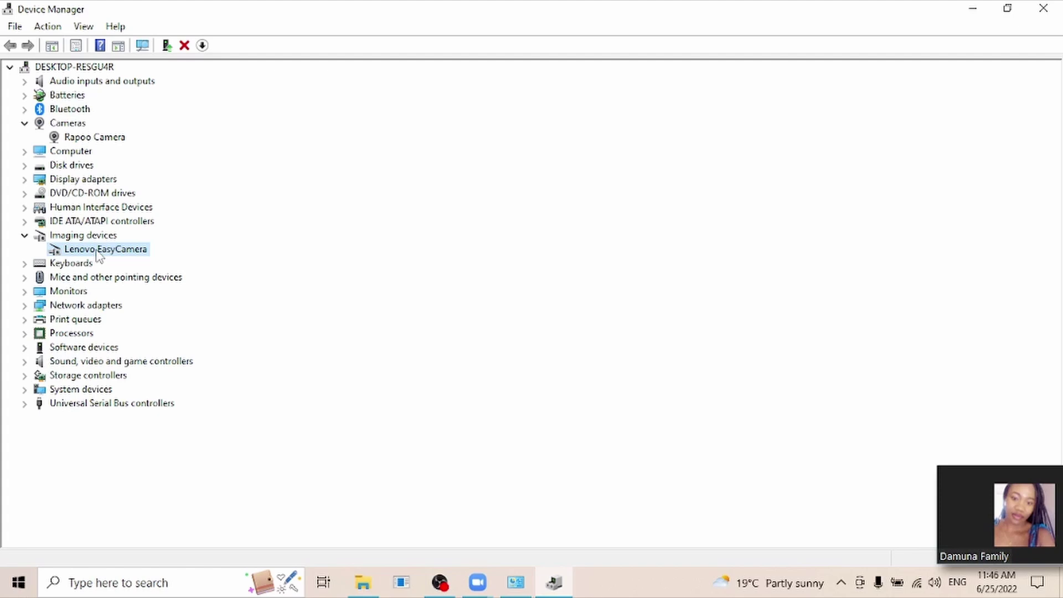
- Disable the Lenovo EasyCamera device and confirm the warning
right_click(98, 255)
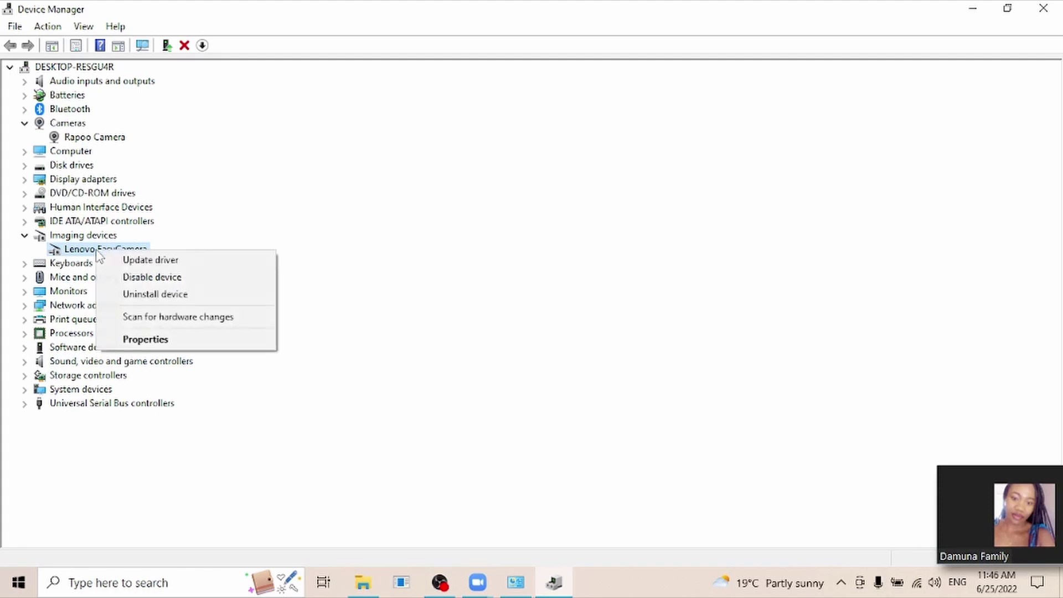
left_click(183, 282)
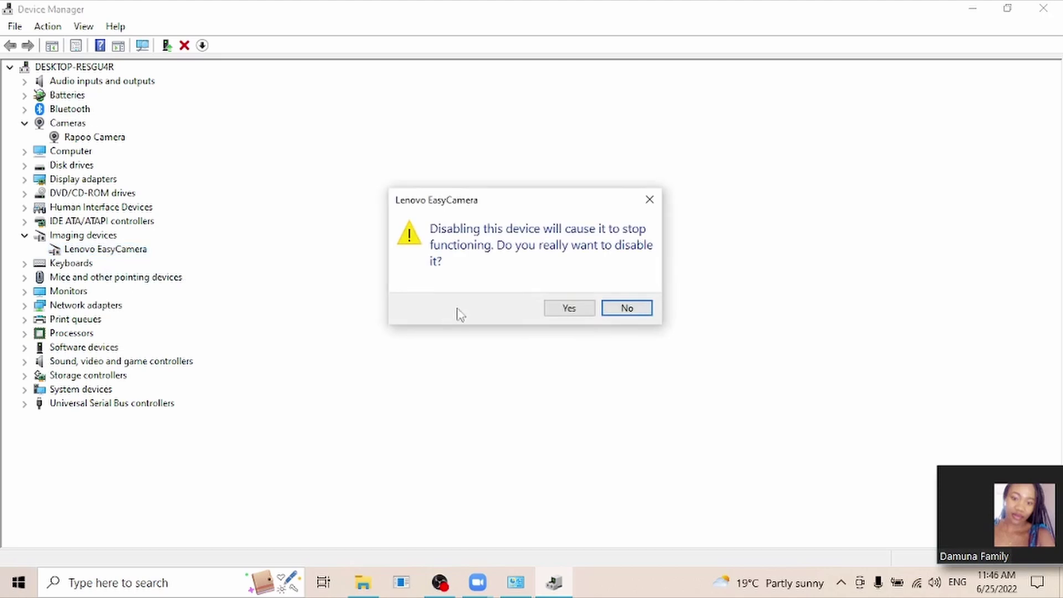
left_click(563, 308)
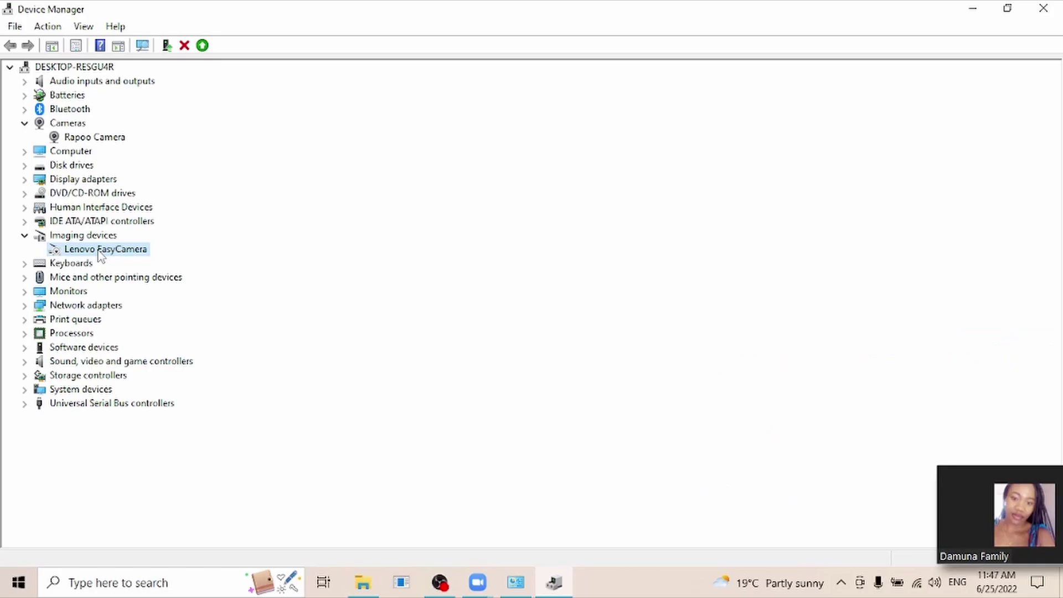
right_click(98, 250)
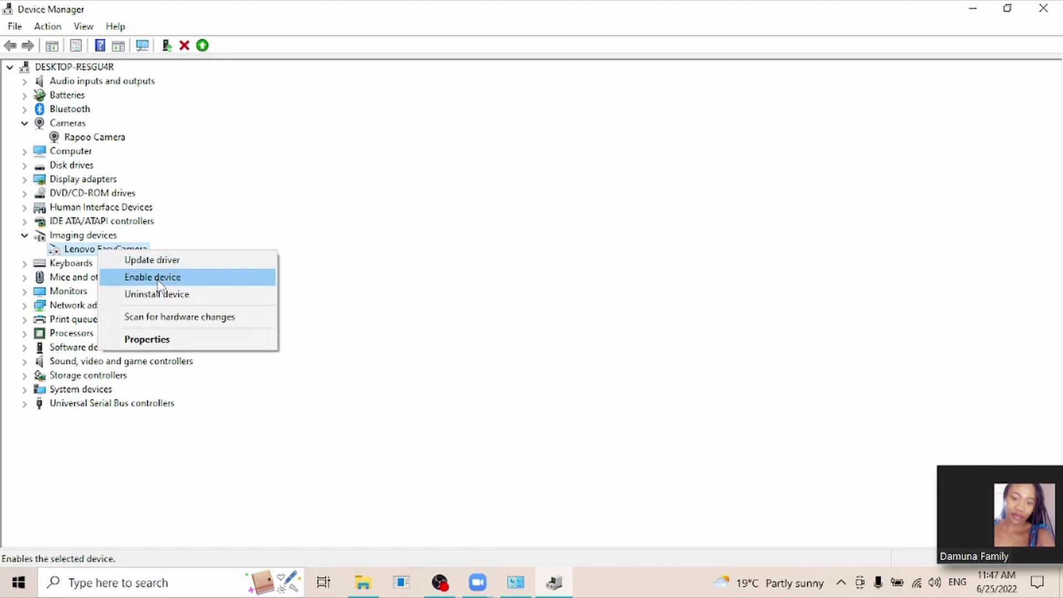
left_click(479, 258)
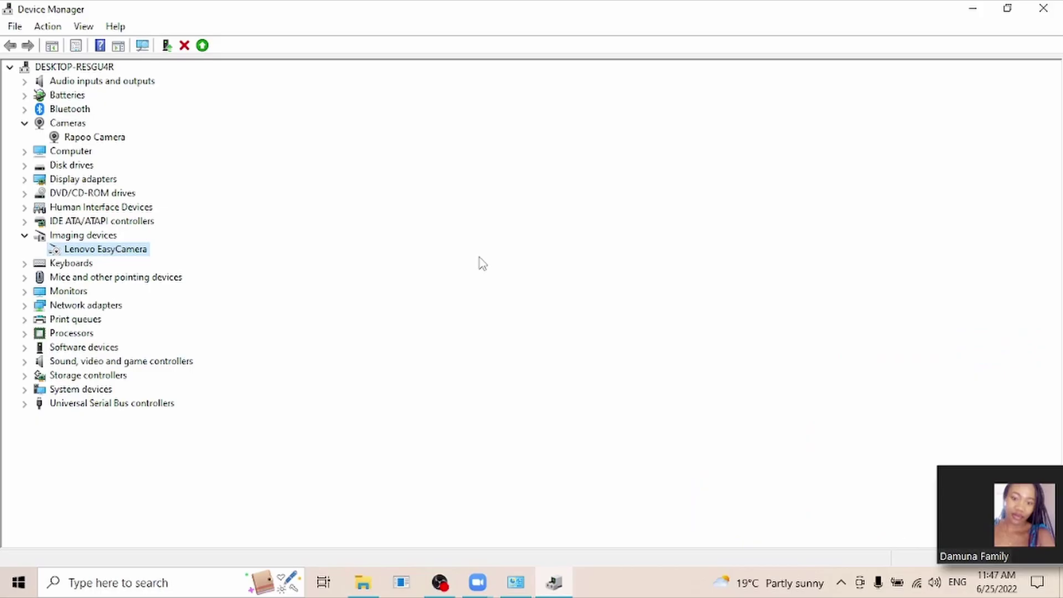
right_click(78, 140)
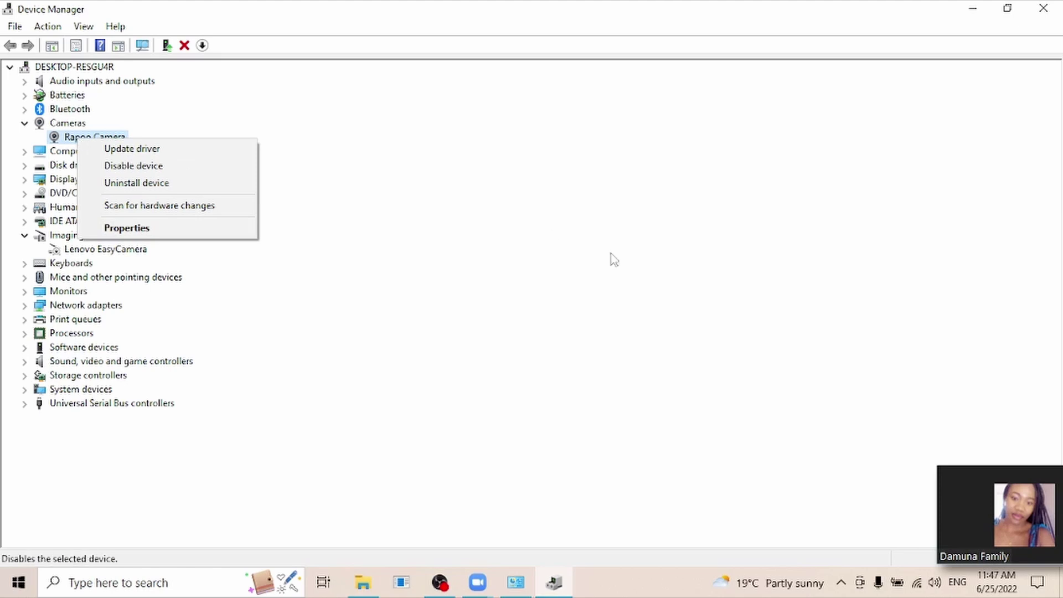
left_click(632, 269)
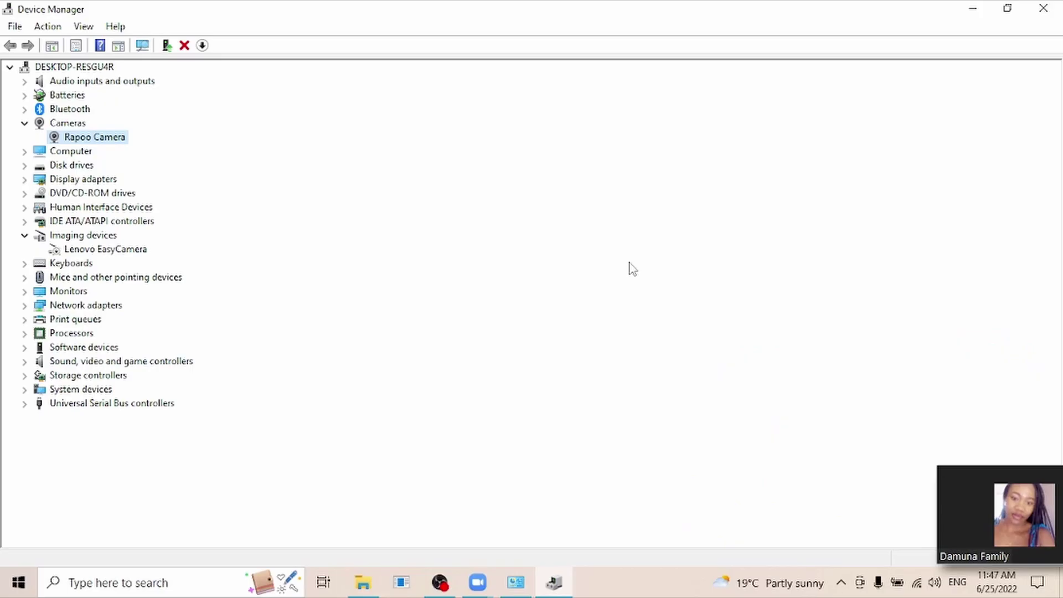
- Close Device Manager, This PC and System windows, then relaunch Camera from Start
left_click(1045, 9)
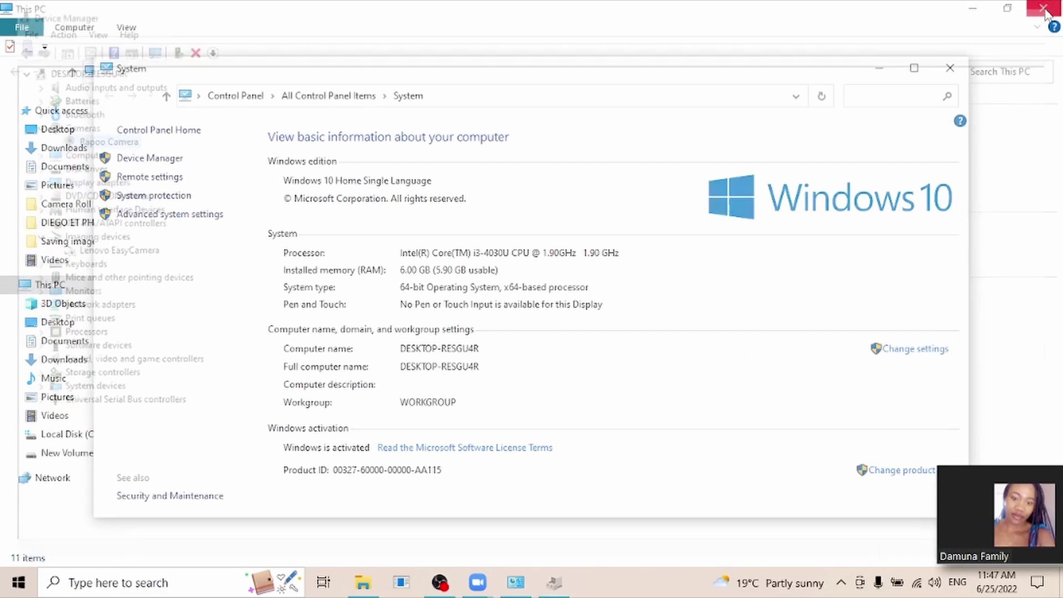
left_click(1044, 8)
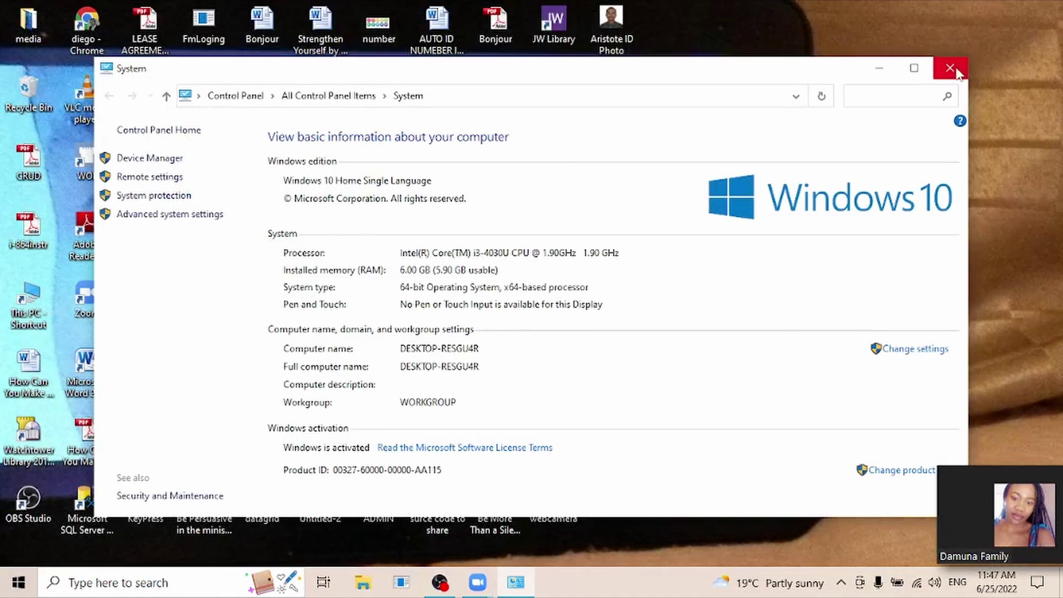
left_click(957, 70)
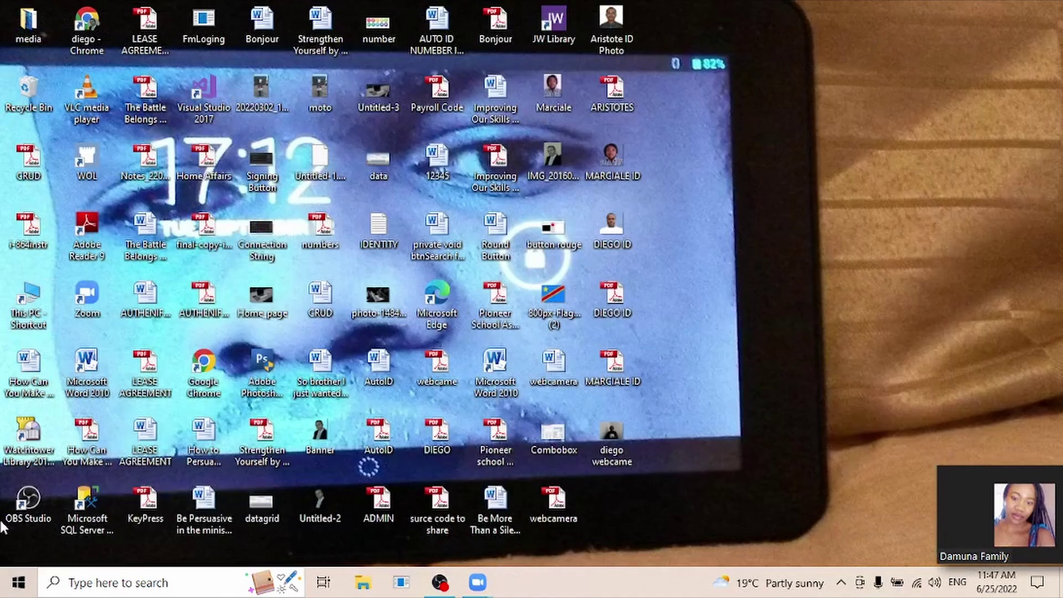
left_click(18, 582)
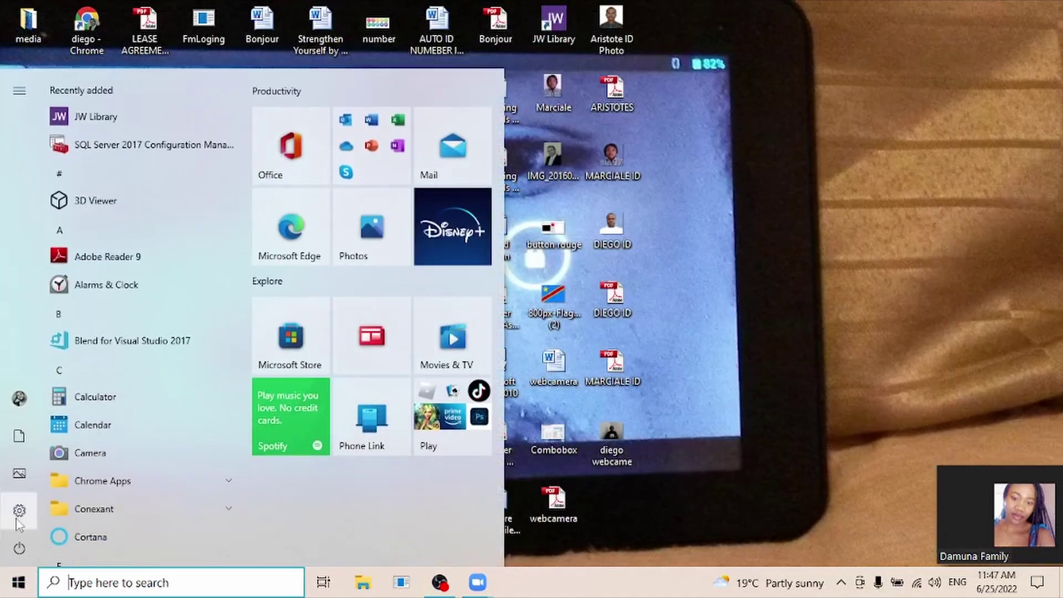
left_click(90, 453)
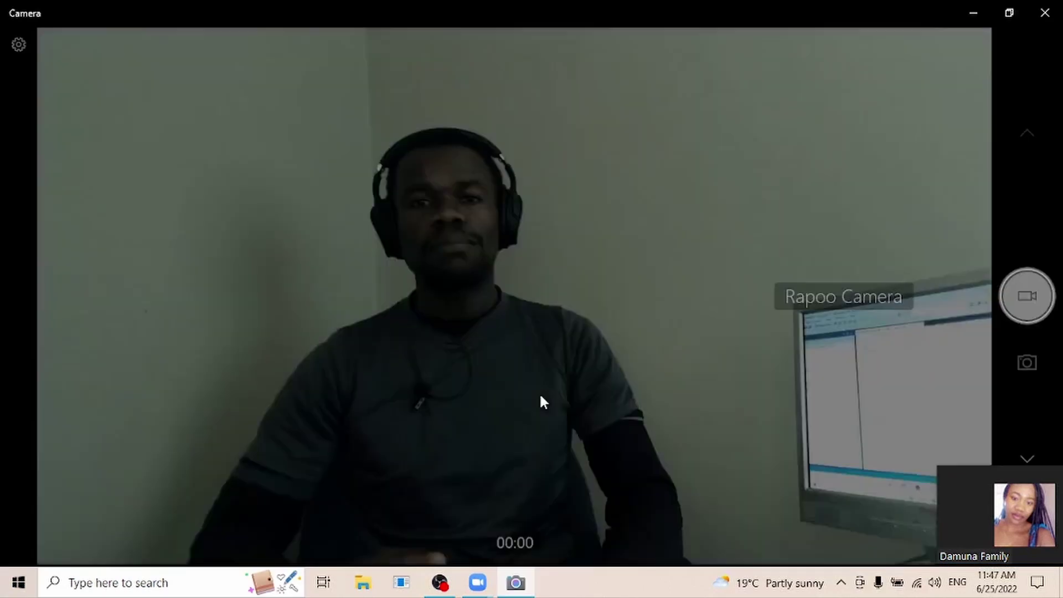